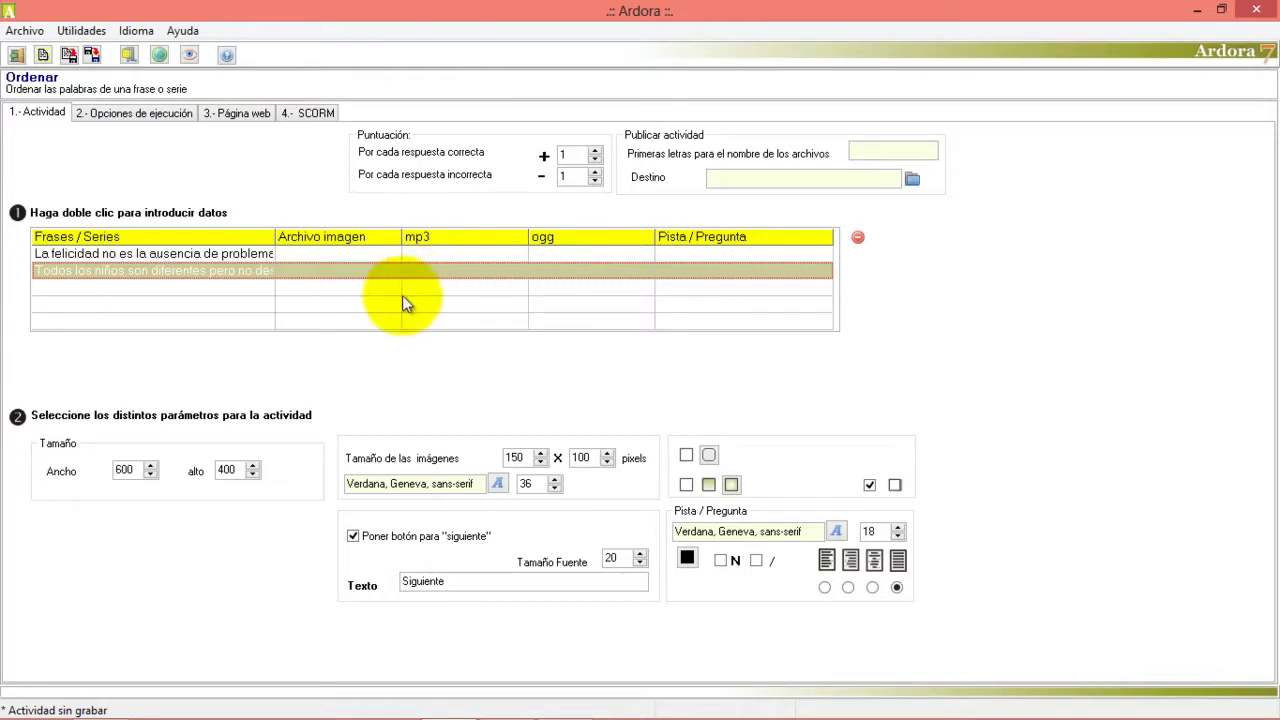
# Add the phrases "Mi patria es primero", "Espacio que ocupa un cuerpo" and the "Discurso en la que se refieren los hechos…" definition to the activity
pyautogui.doubleClick(165, 287)
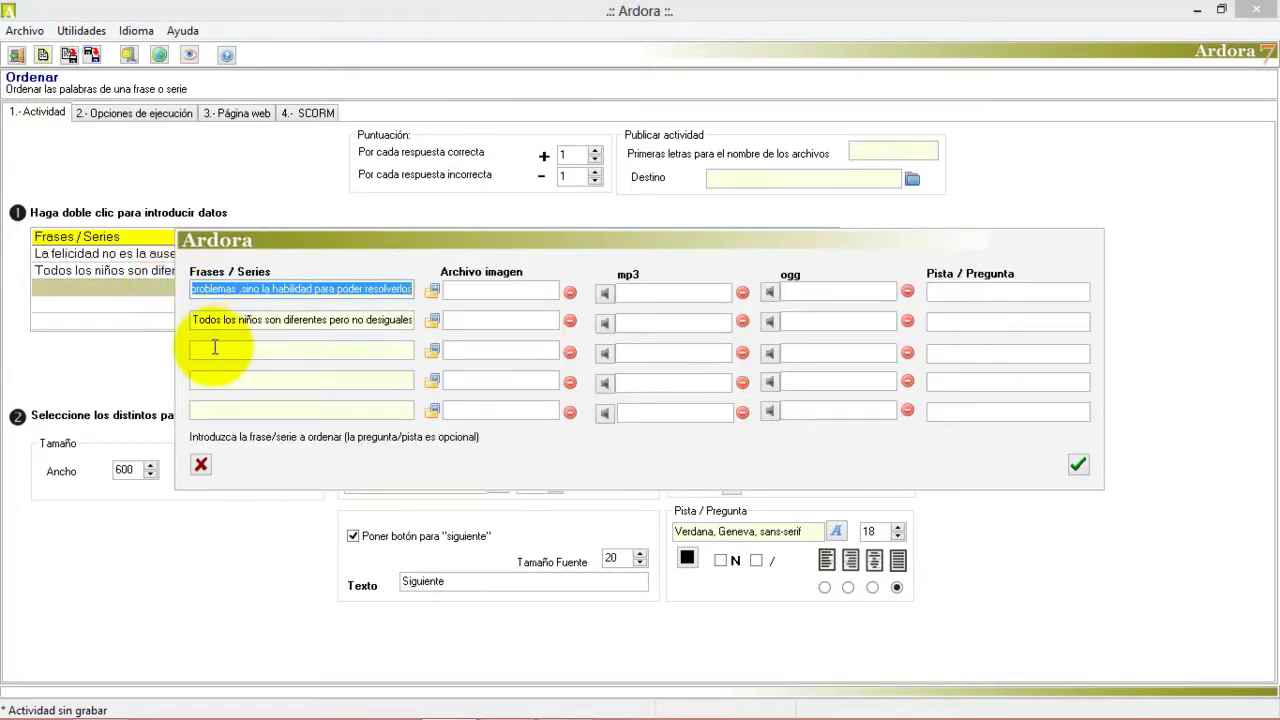
pyautogui.click(214, 351)
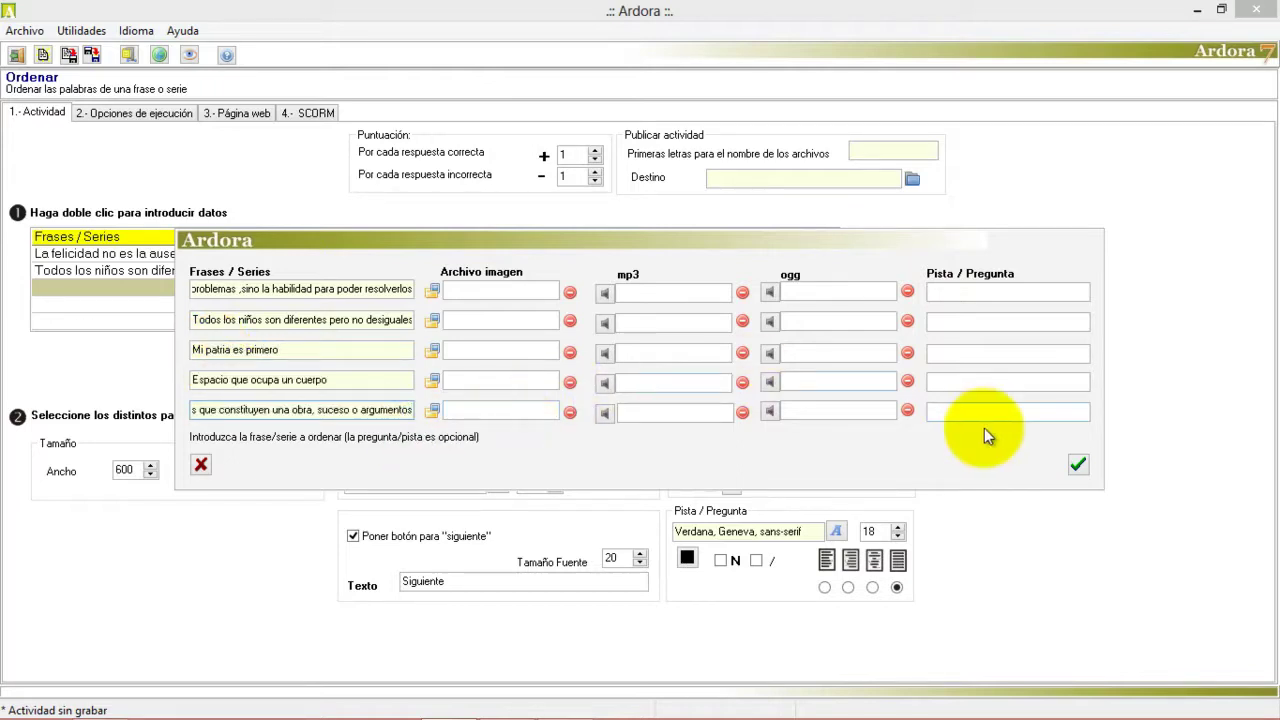
pyautogui.click(1076, 464)
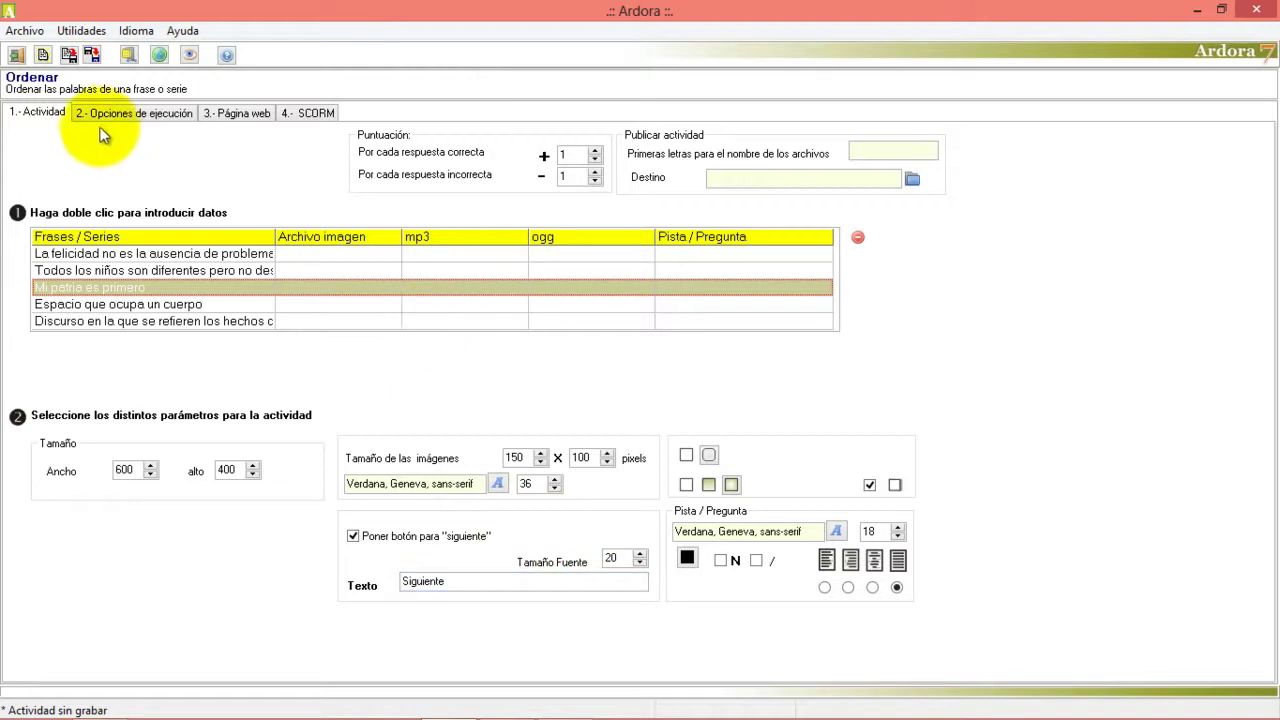
# Enable showing attempts and correct answers and displaying the score in the execution options
pyautogui.click(125, 114)
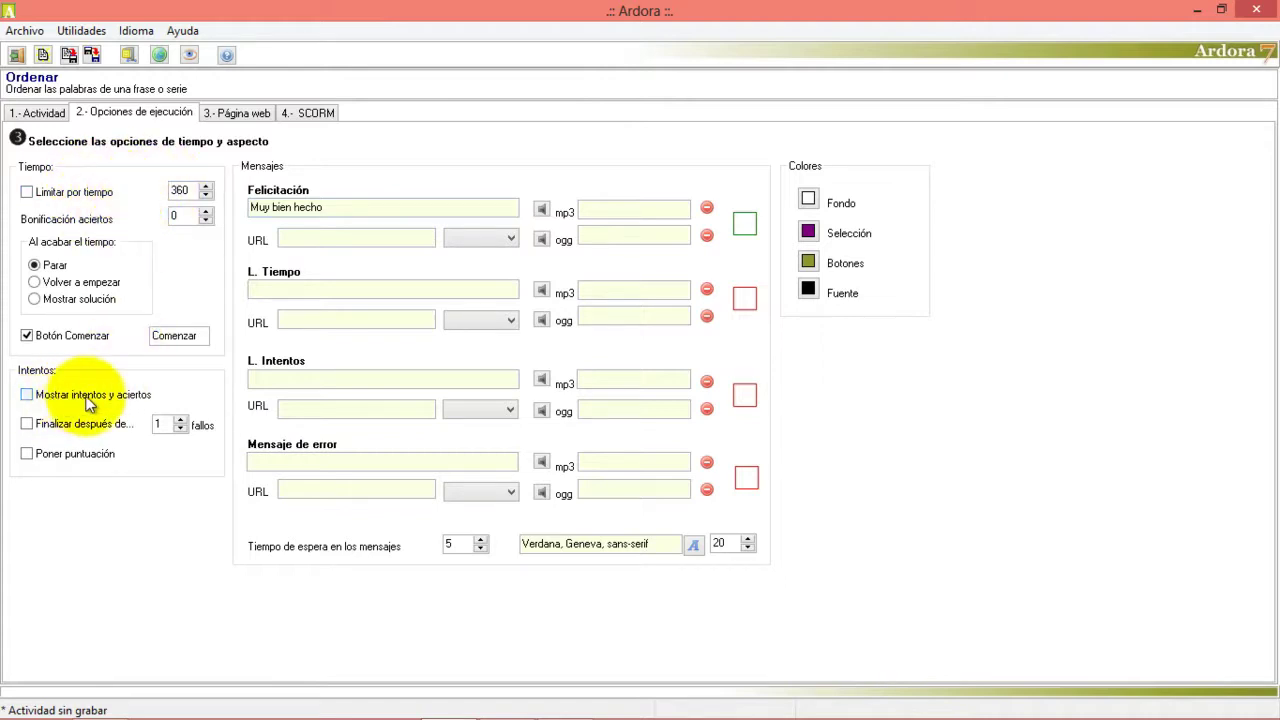
pyautogui.click(27, 395)
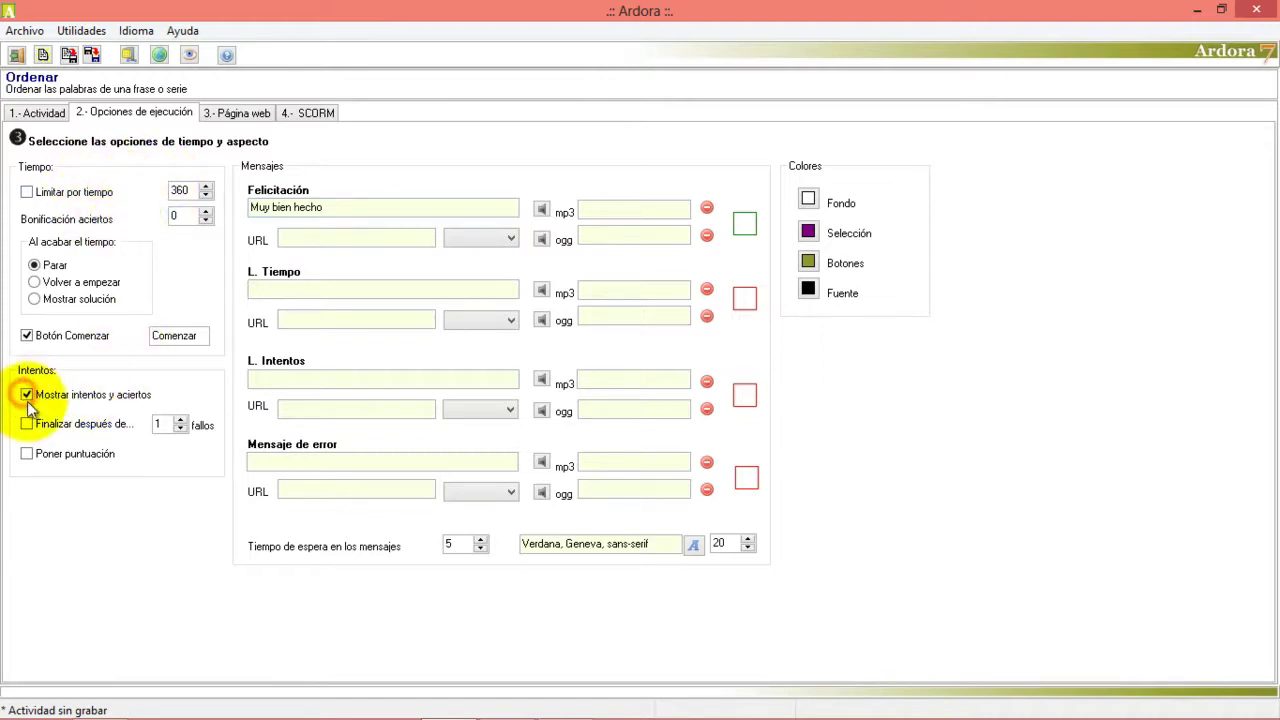
pyautogui.click(28, 454)
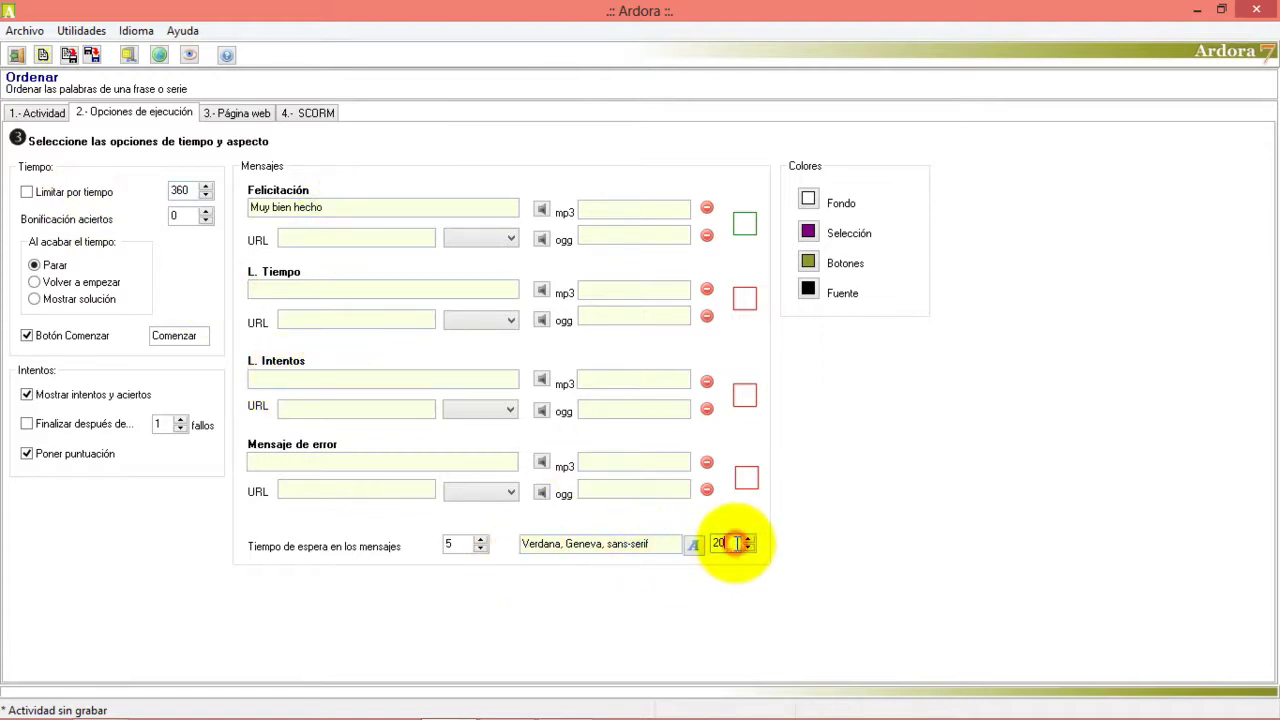
pyautogui.click(810, 234)
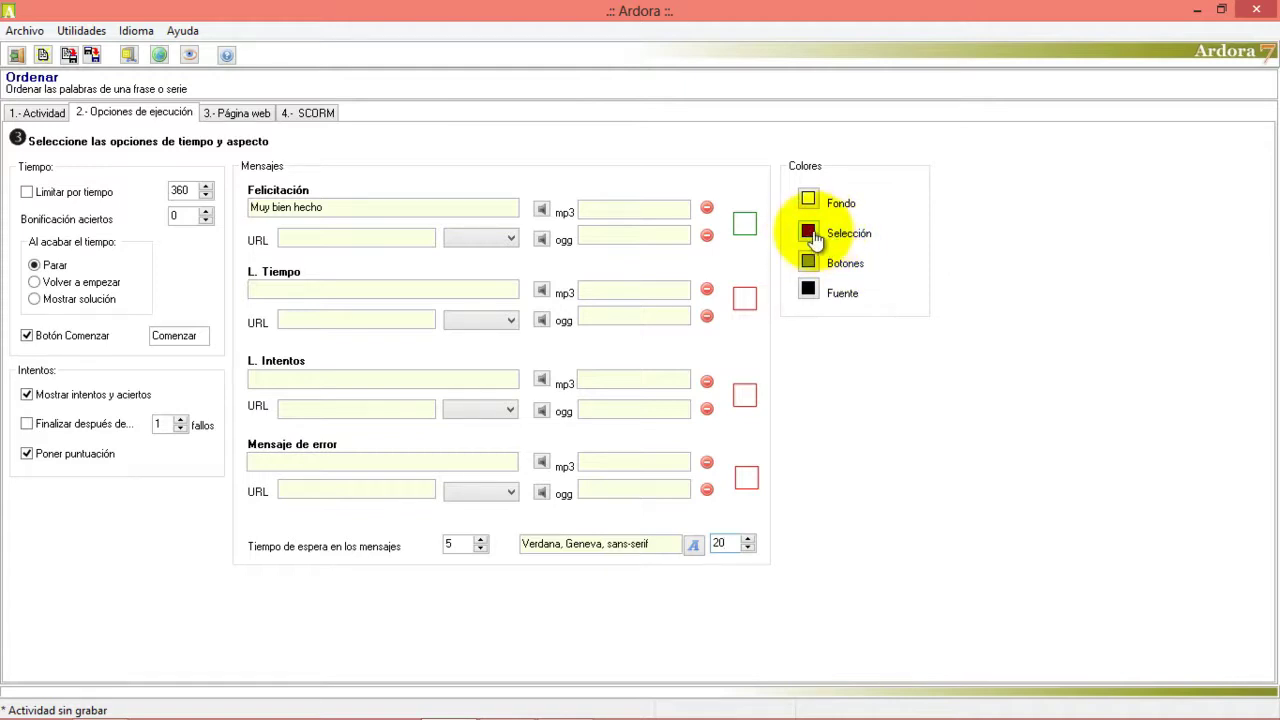
# Fill in the web page statement "Ordena correctamente las palabras de la frase", the window title "Ordenar palabras" and the author's name
pyautogui.click(242, 116)
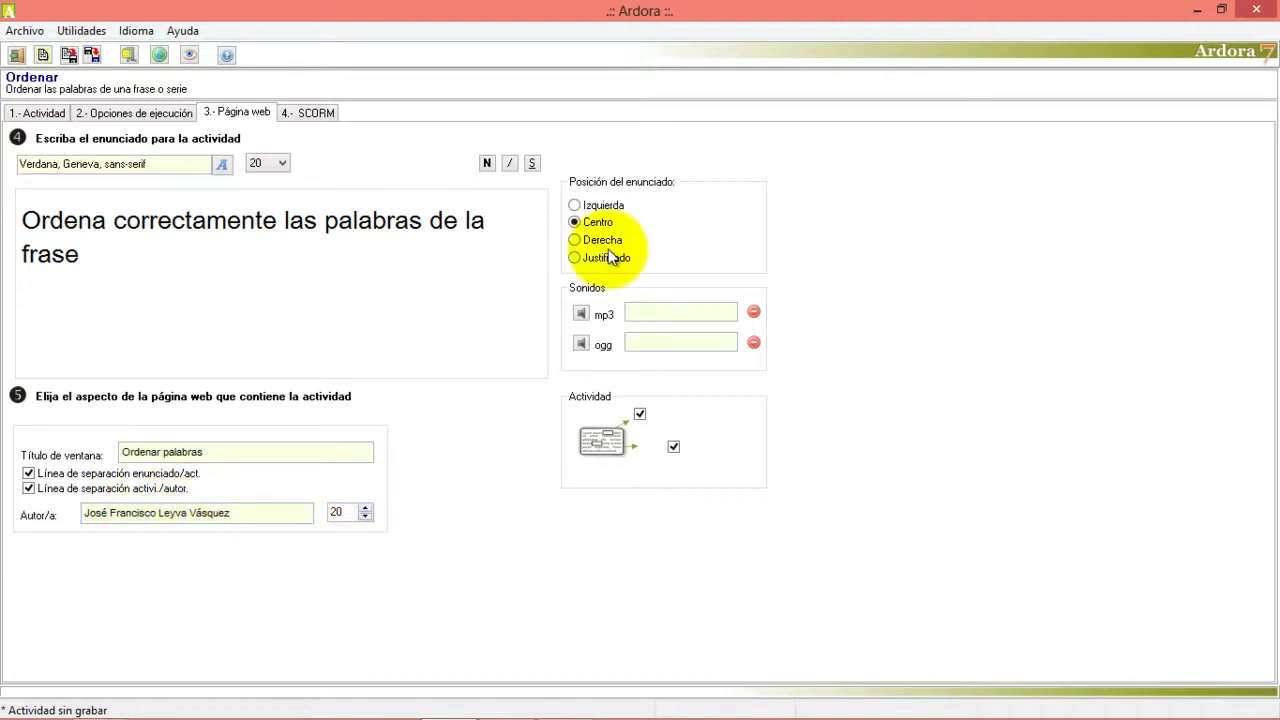
pyautogui.click(641, 415)
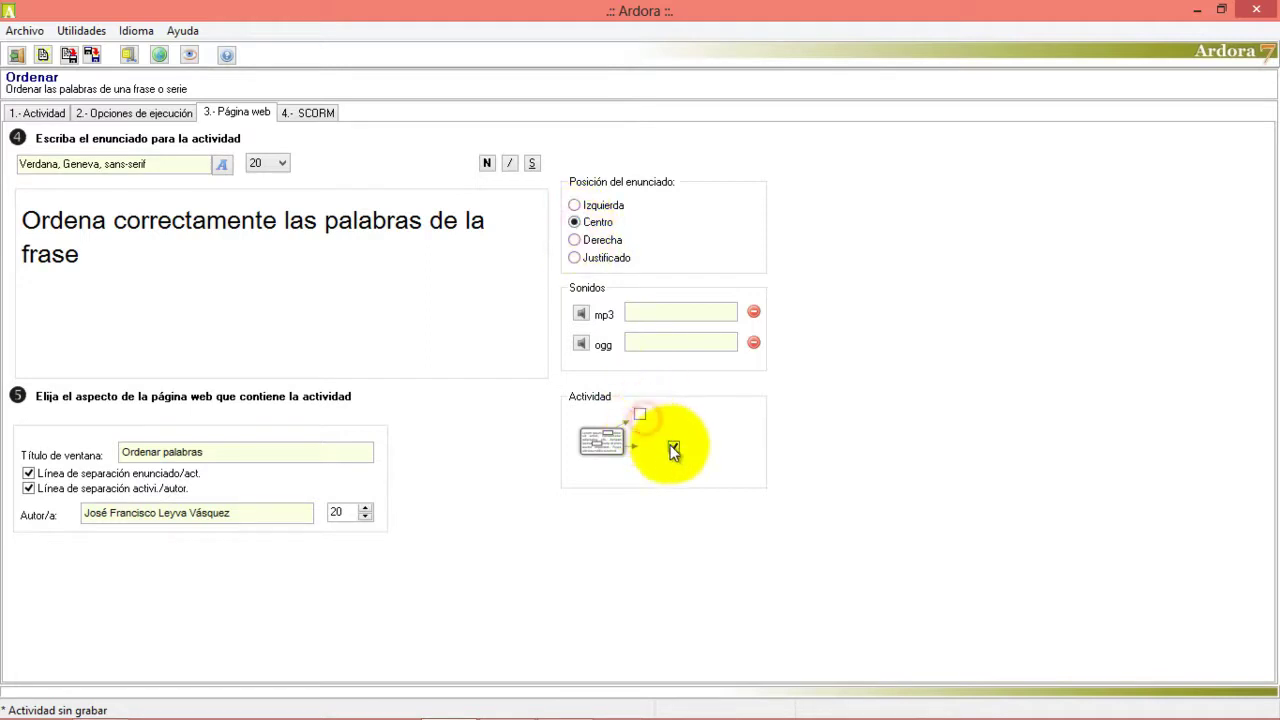
pyautogui.click(641, 415)
pyautogui.click(673, 446)
pyautogui.click(673, 446)
# Preview the activity in the browser, check the phrase "Mi patria es primero" and advance to the following one
pyautogui.click(190, 58)
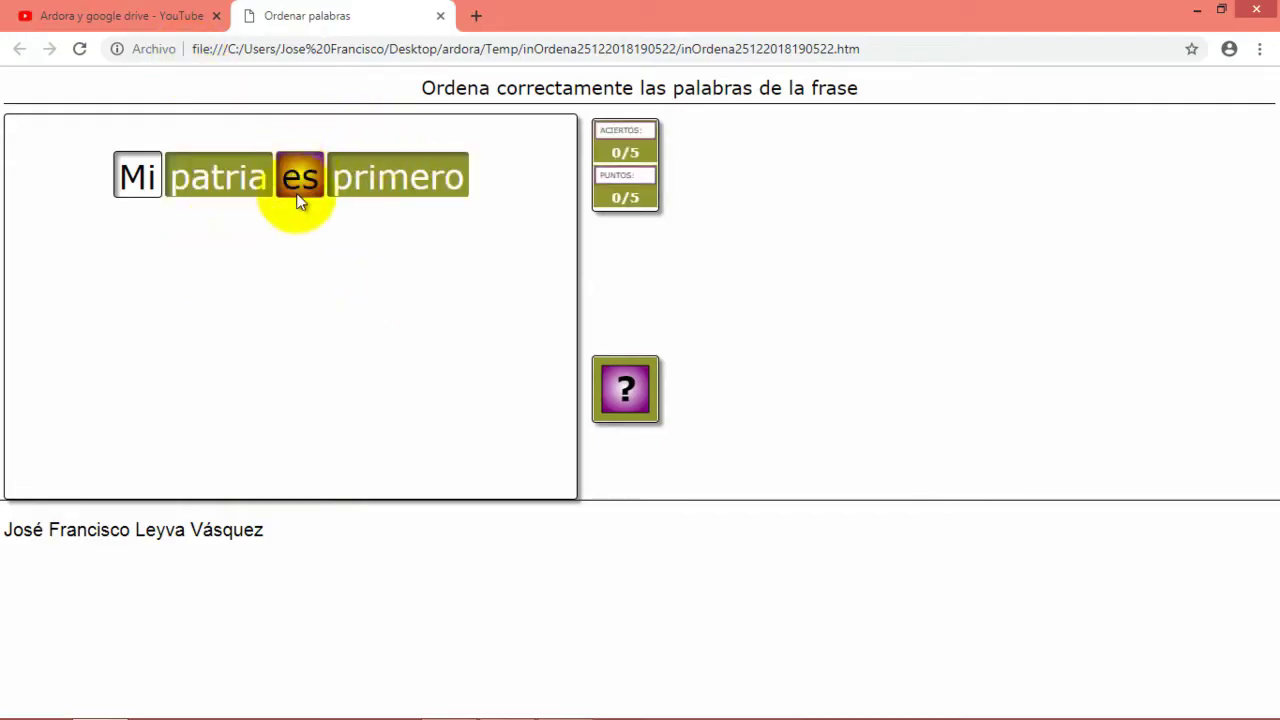
pyautogui.click(621, 412)
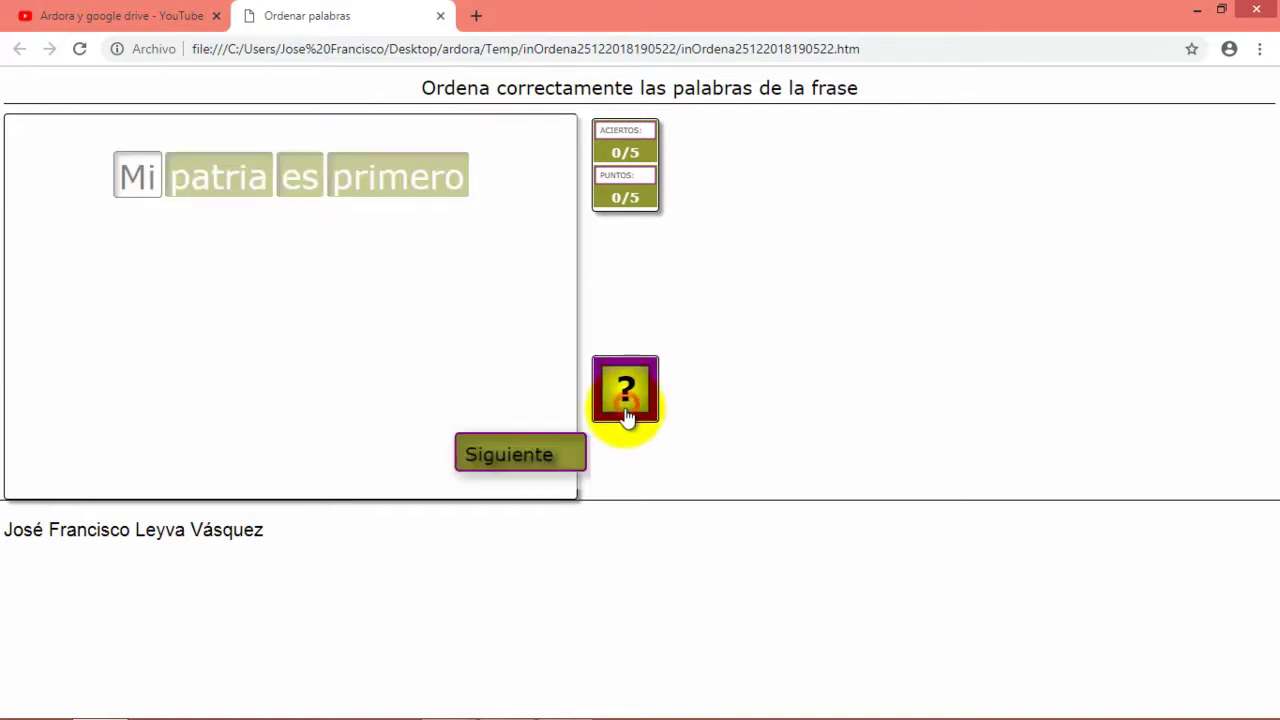
pyautogui.click(540, 462)
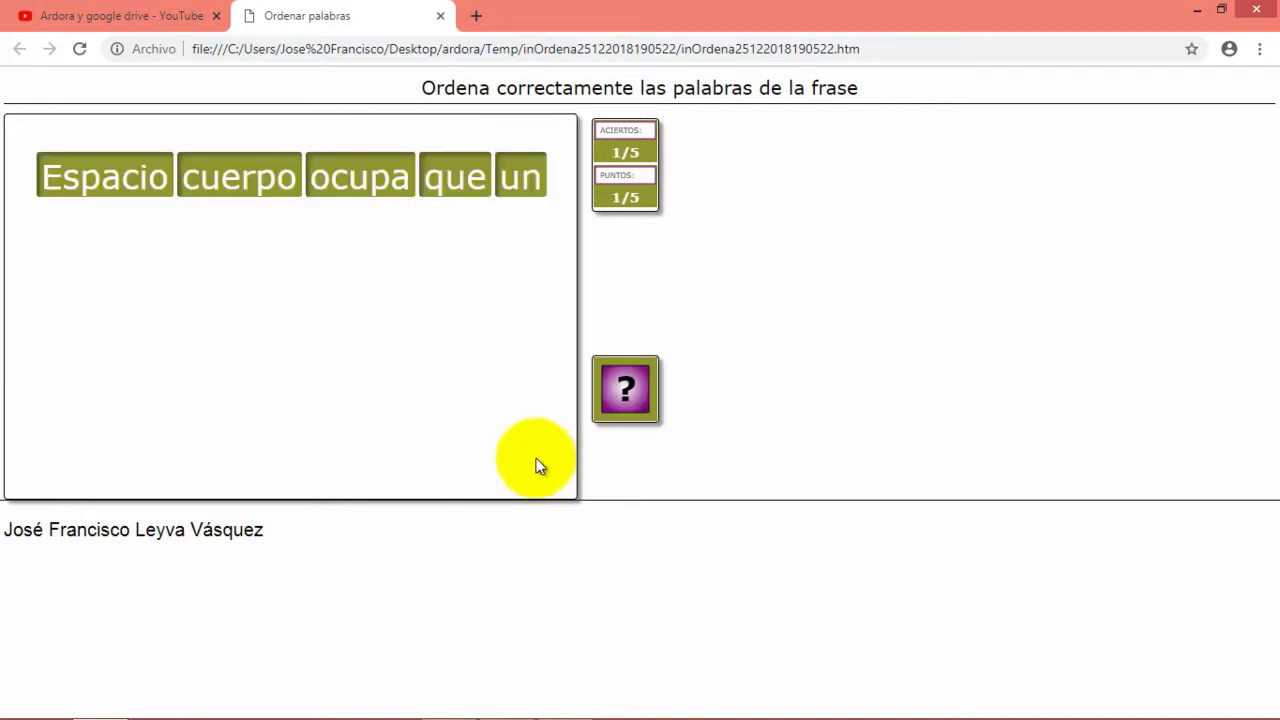
# Test the second phrase by ordering it as "Espacio que ocupa un cuerpo", check it, advance, and close the preview
pyautogui.moveTo(449, 194); pyautogui.dragTo(205, 200)
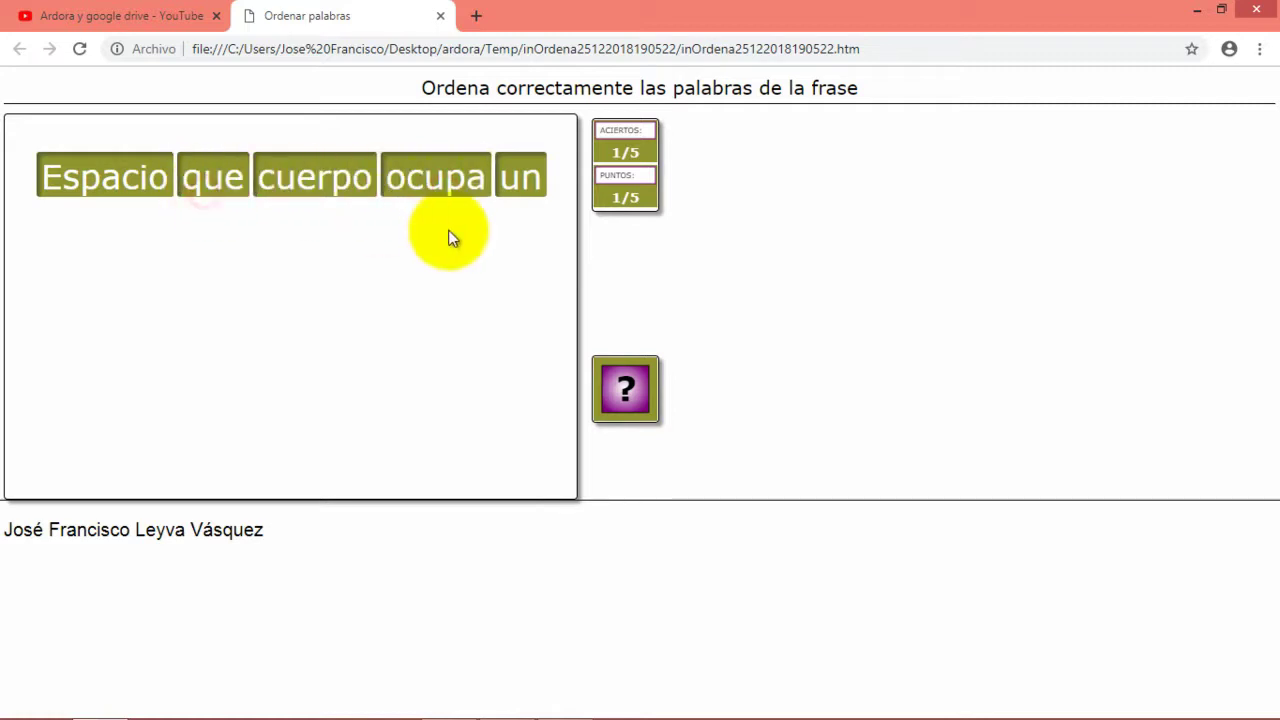
pyautogui.moveTo(469, 187); pyautogui.dragTo(323, 194)
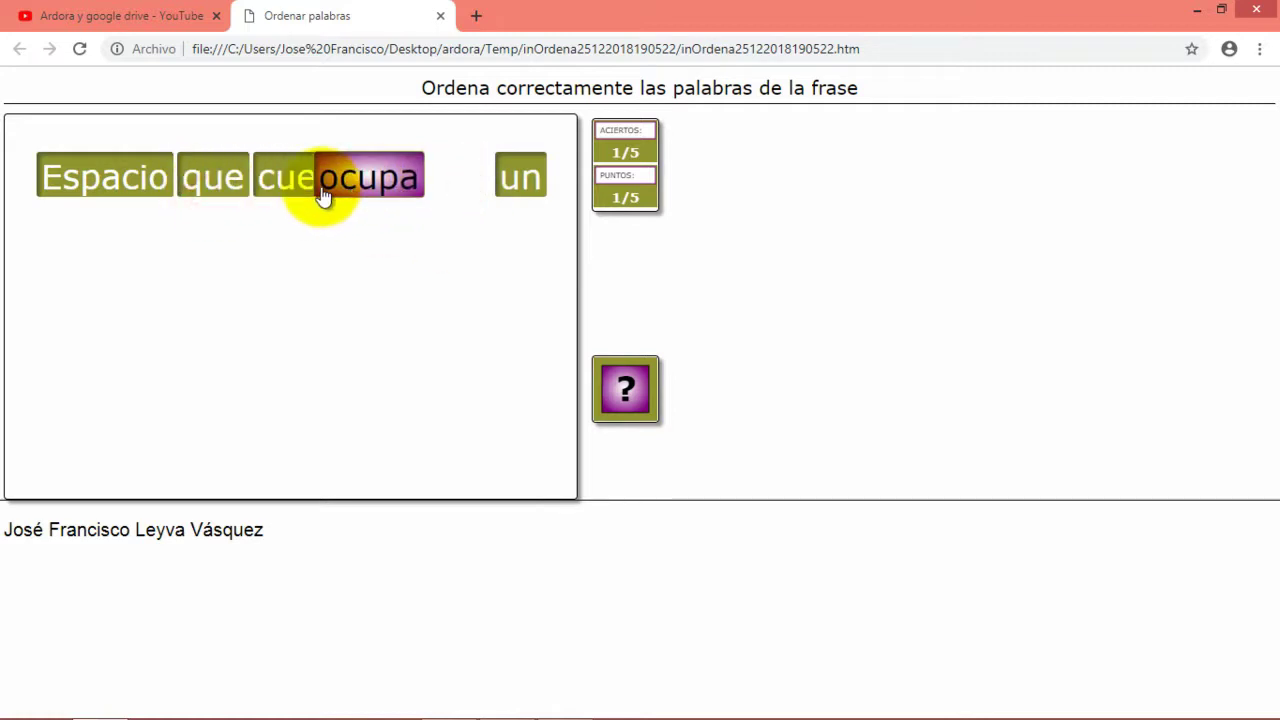
pyautogui.moveTo(427, 180); pyautogui.dragTo(286, 174)
pyautogui.moveTo(514, 177); pyautogui.dragTo(400, 177)
pyautogui.click(612, 393)
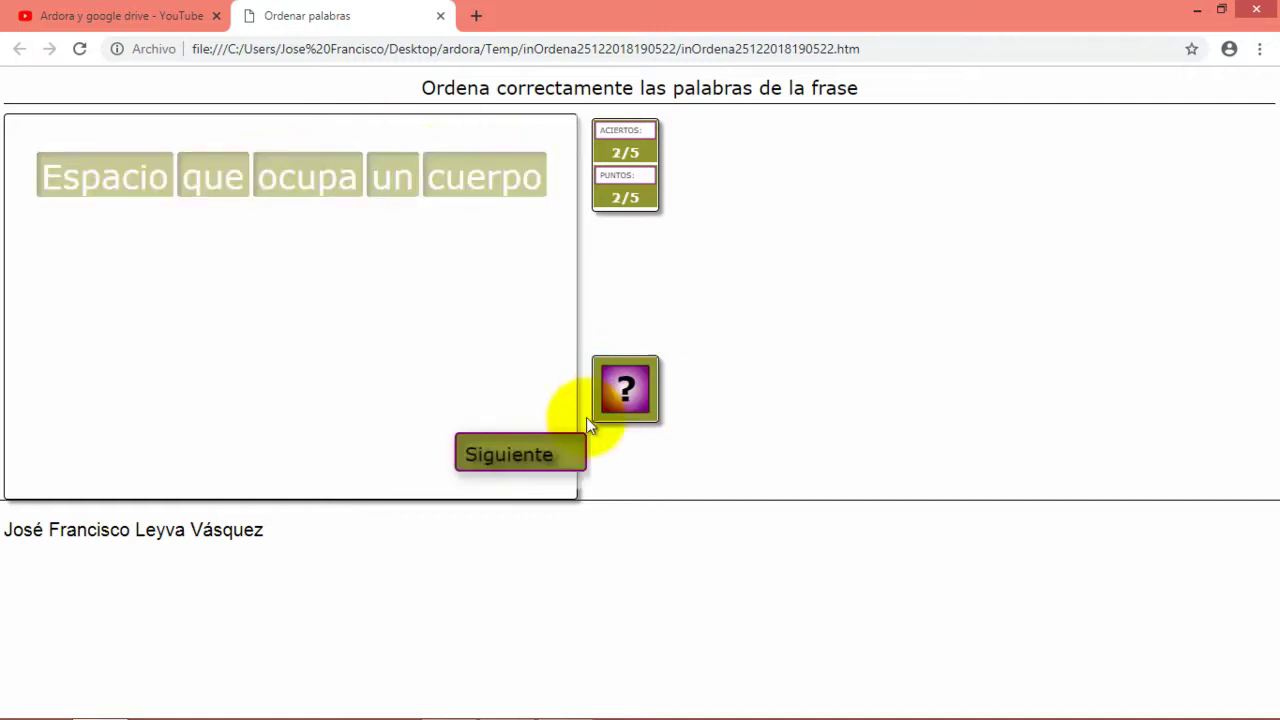
pyautogui.click(540, 455)
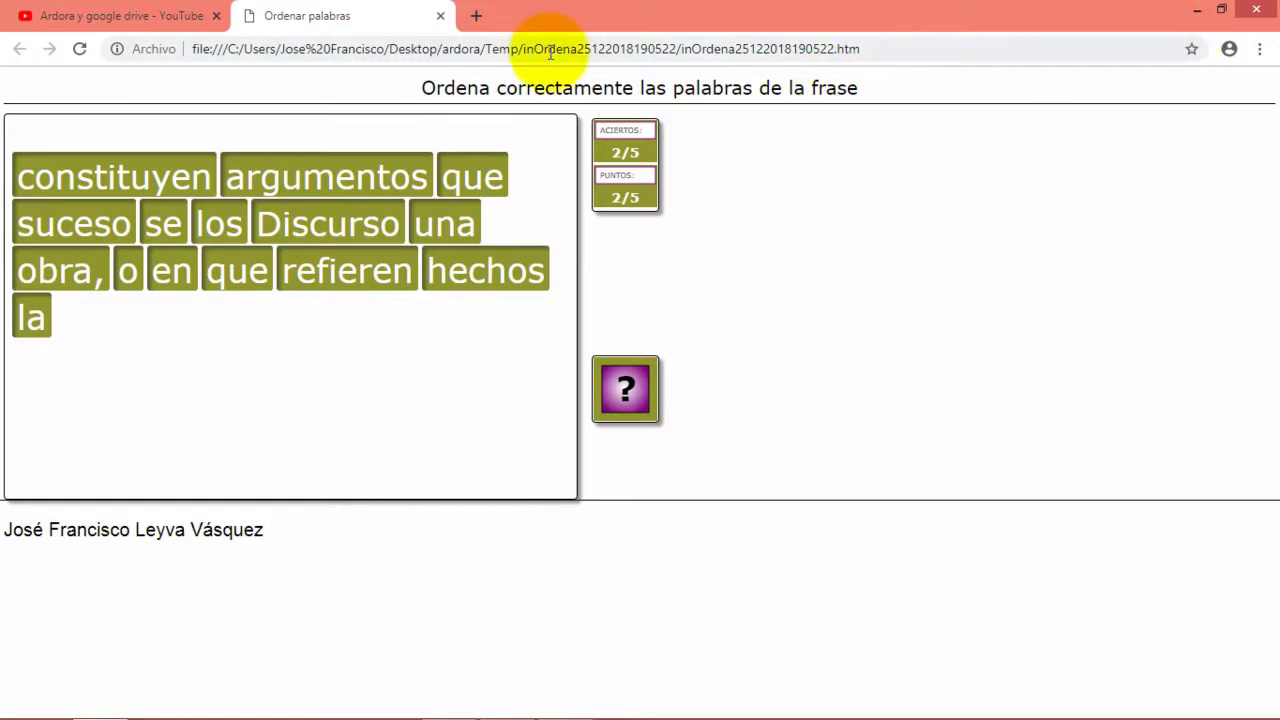
pyautogui.click(441, 16)
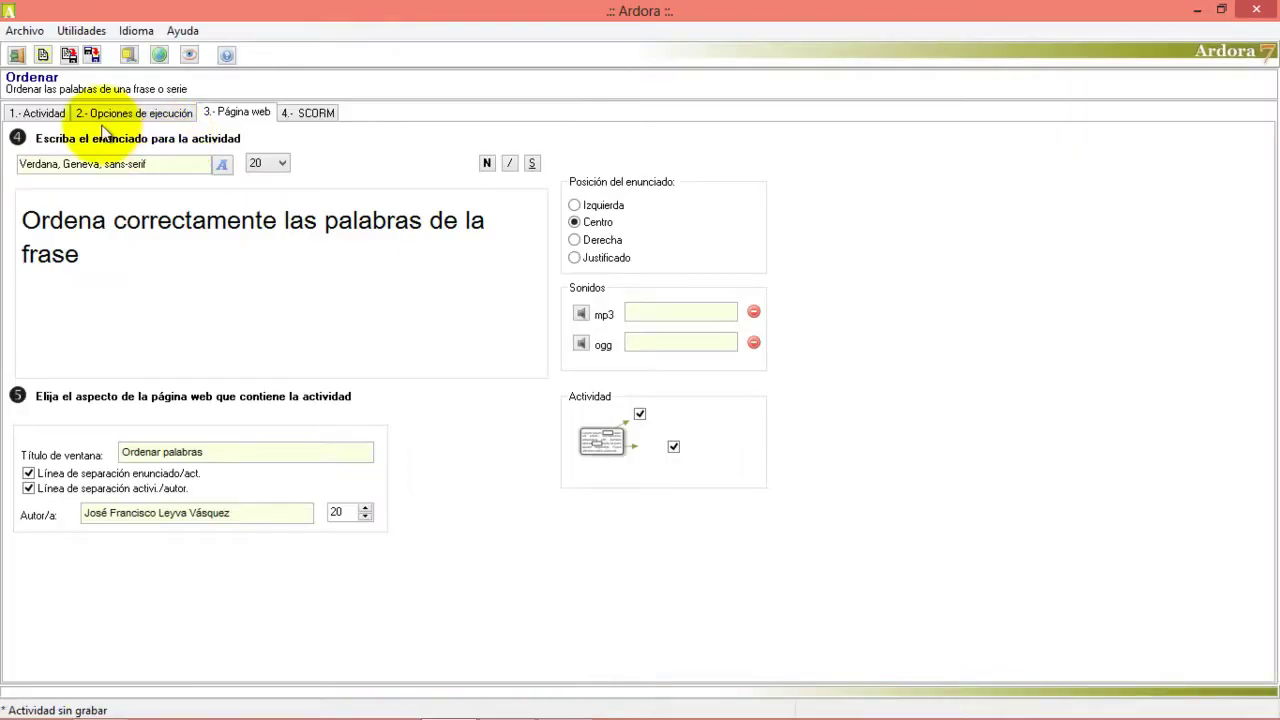
# Set the published file name prefix to "Ordenar palabras" and the destination to the ACTIVIDADES folder inside ardora
pyautogui.click(50, 112)
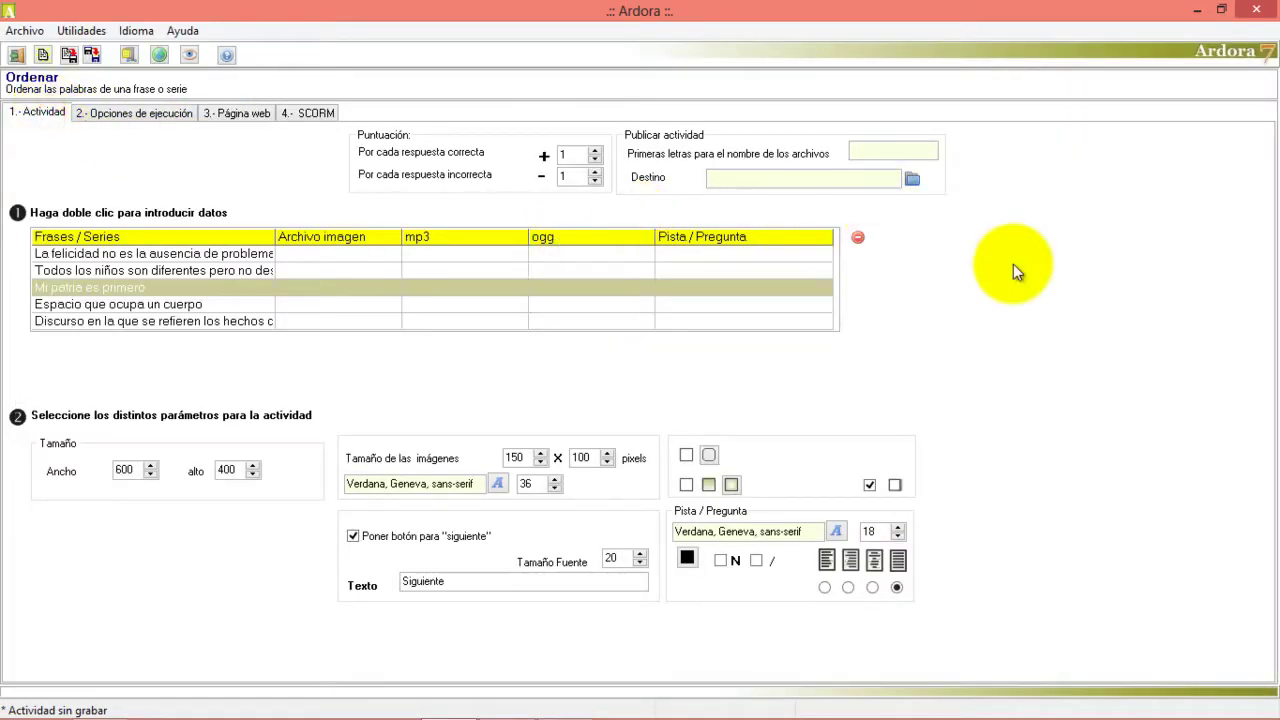
pyautogui.click(868, 151)
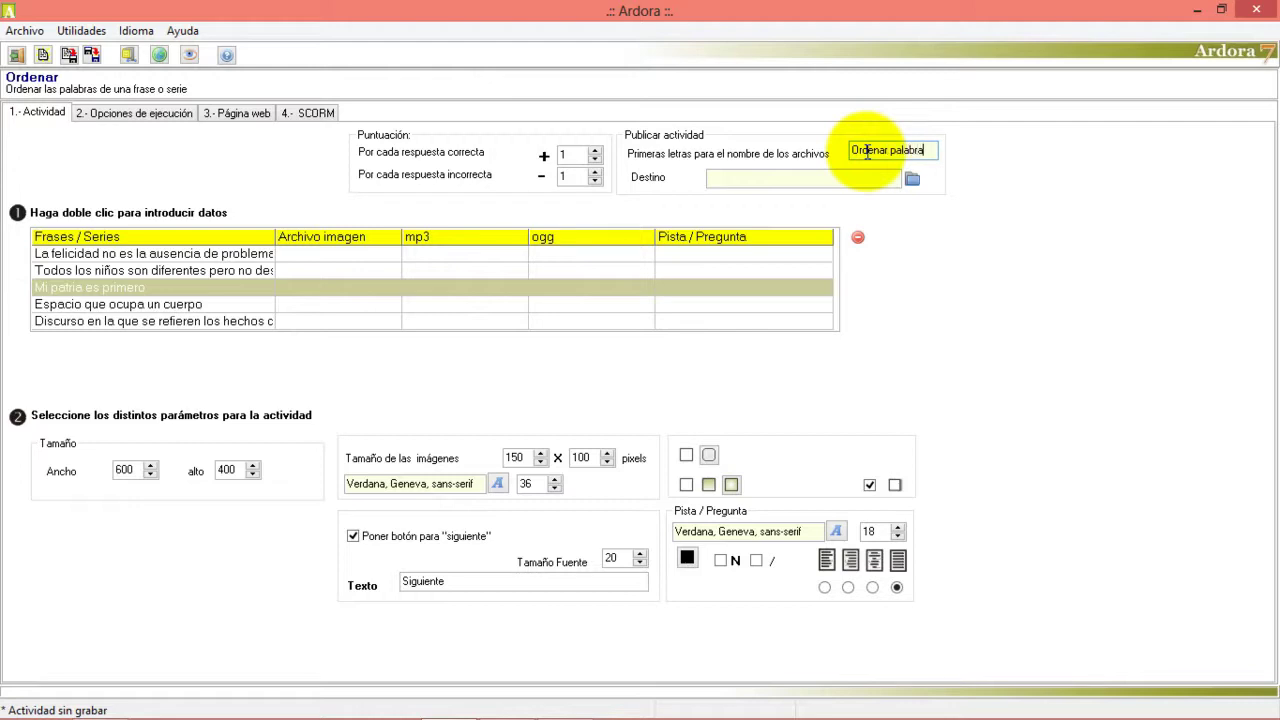
pyautogui.click(912, 179)
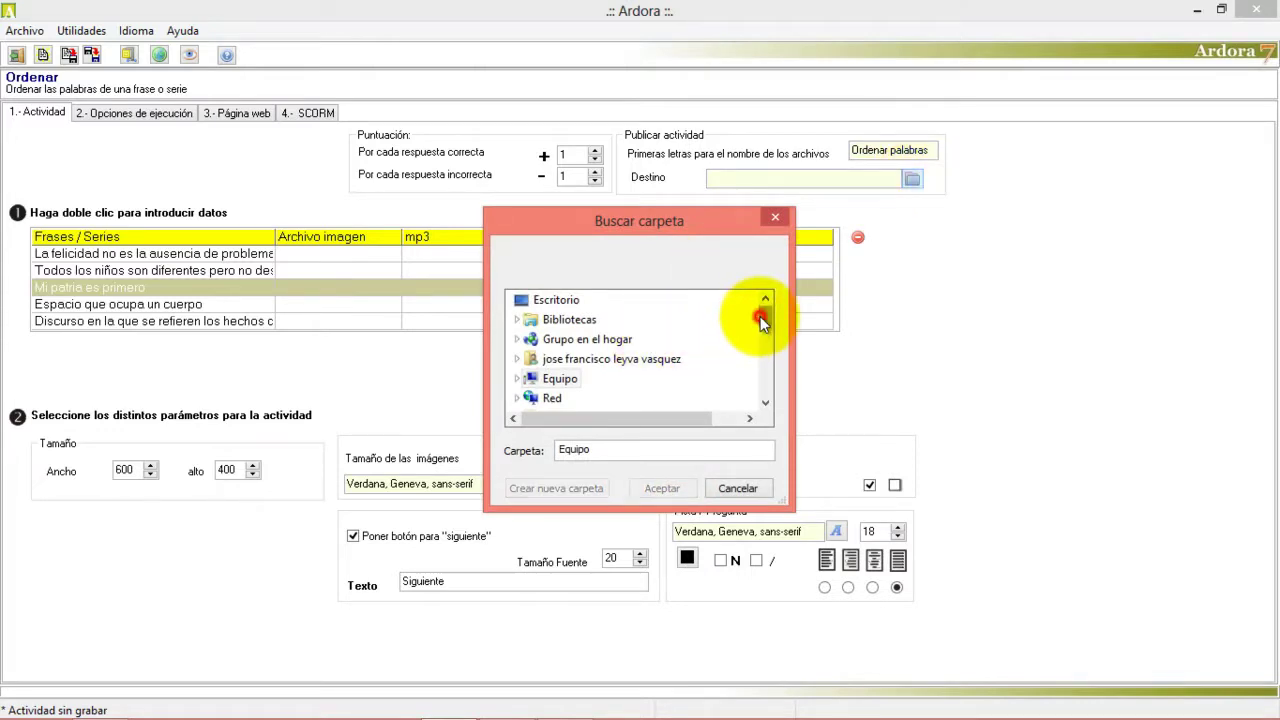
pyautogui.moveTo(765, 317); pyautogui.dragTo(765, 343)
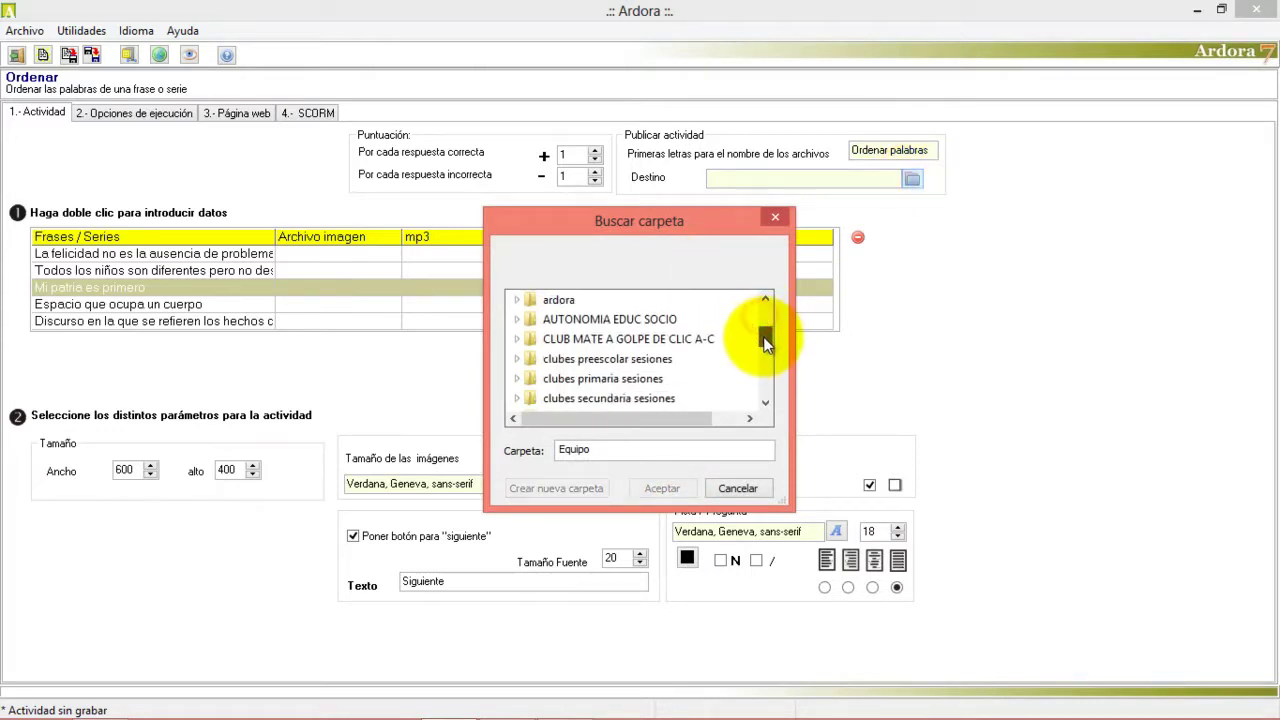
pyautogui.doubleClick(555, 300)
pyautogui.doubleClick(565, 319)
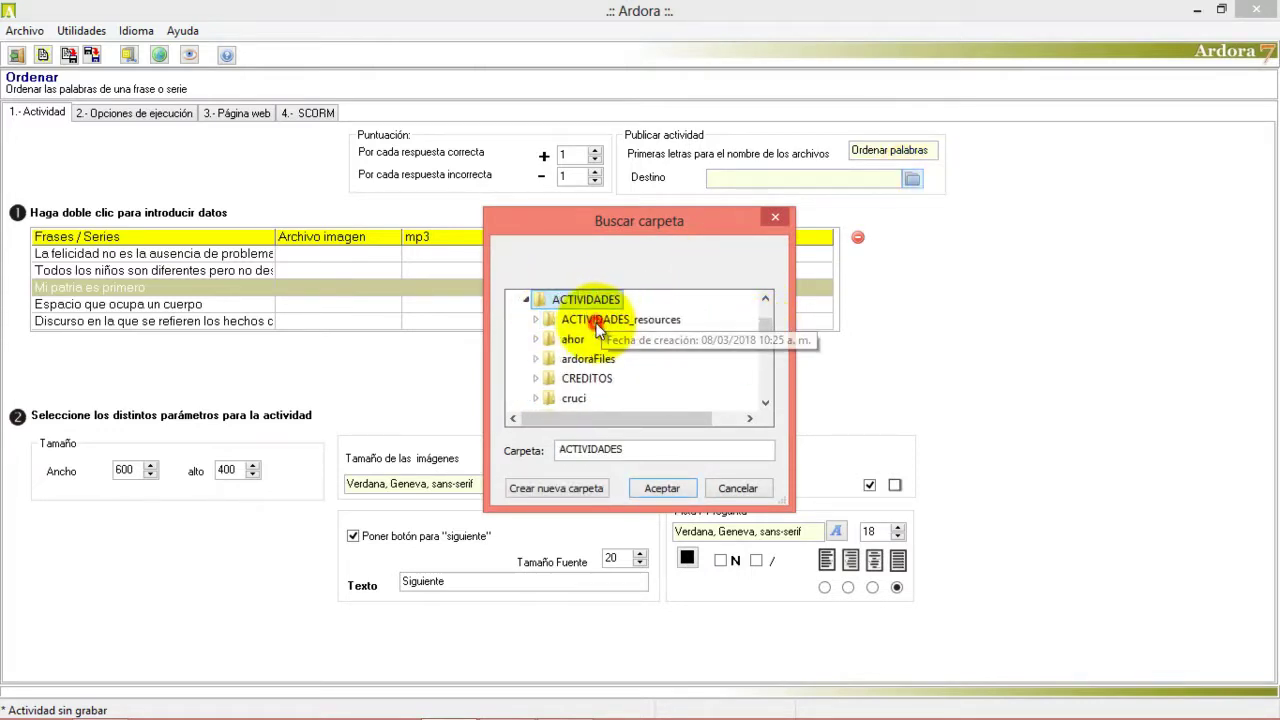
pyautogui.click(670, 486)
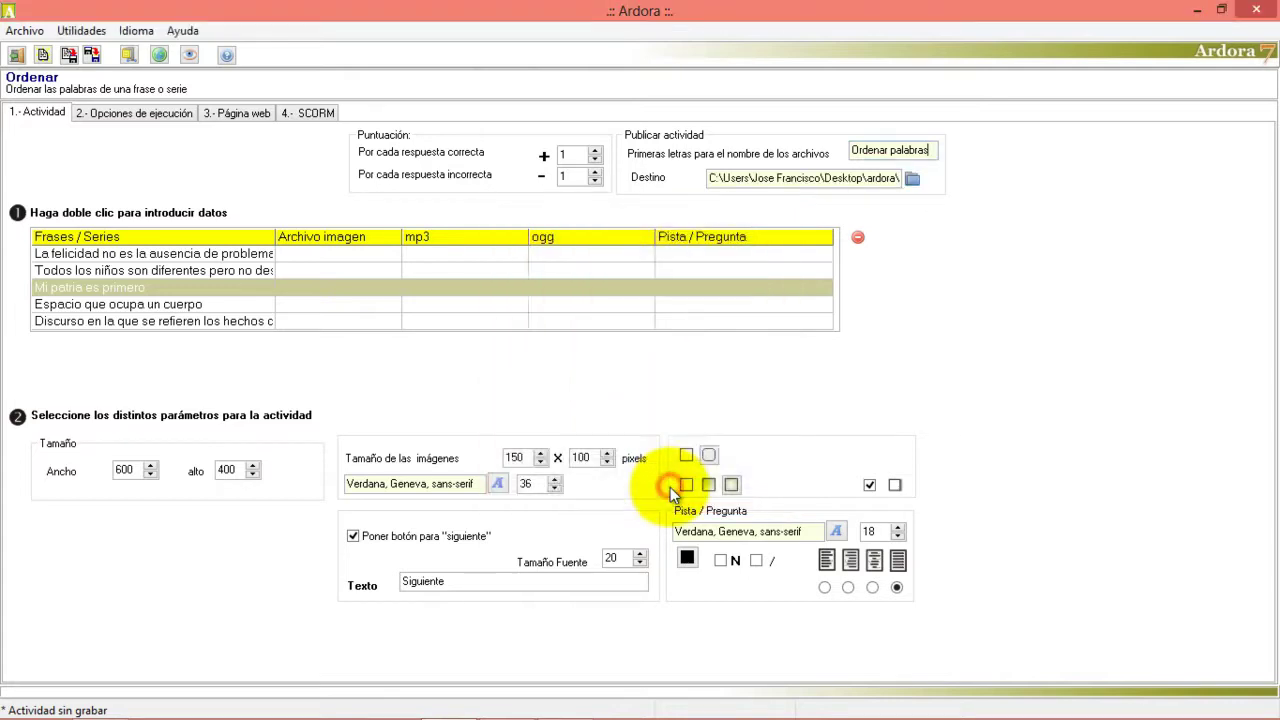
# Save the activity as "Ordenar palabras" in the ACTIVIDADES folder inside the desktop's ardora folder
pyautogui.click(34, 36)
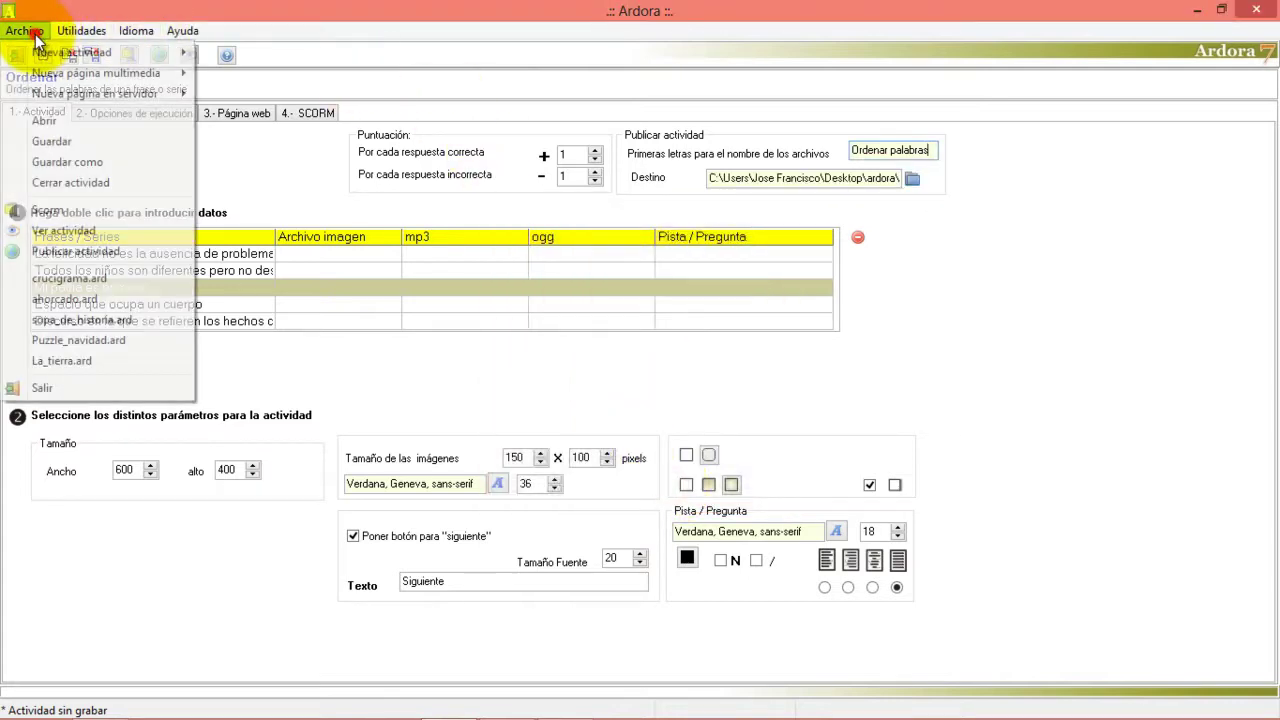
pyautogui.click(61, 142)
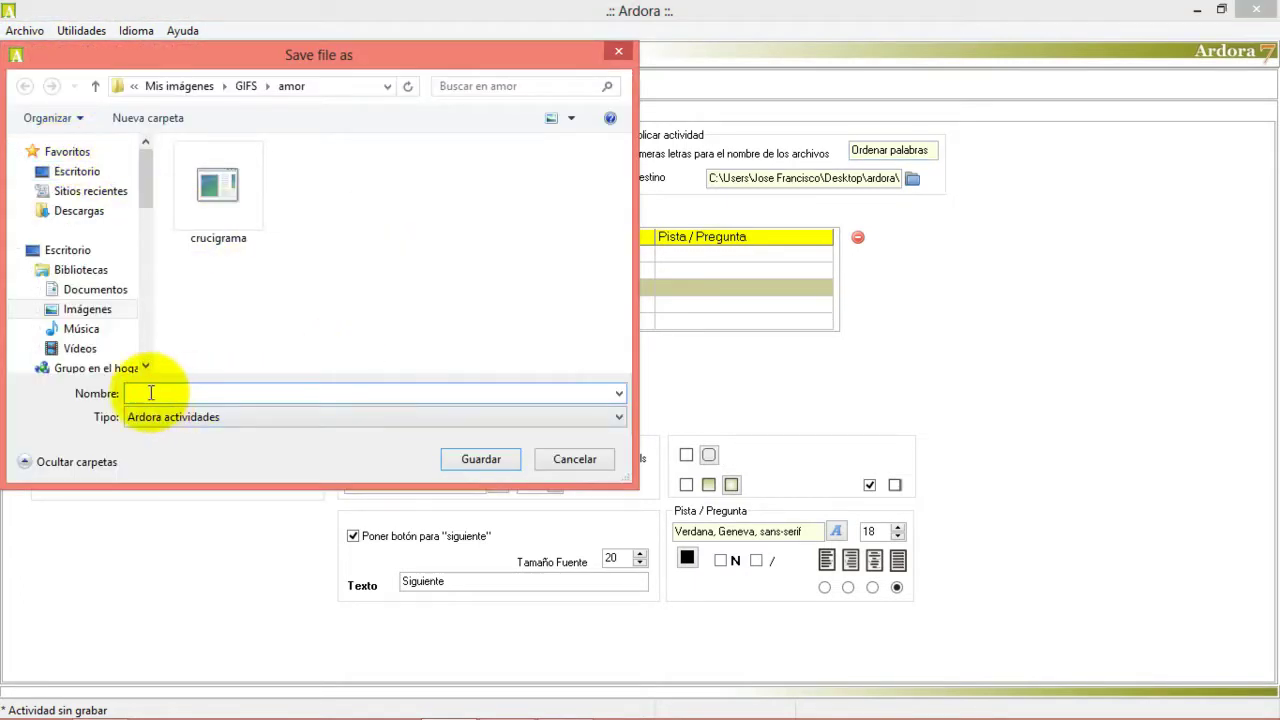
pyautogui.click(104, 171)
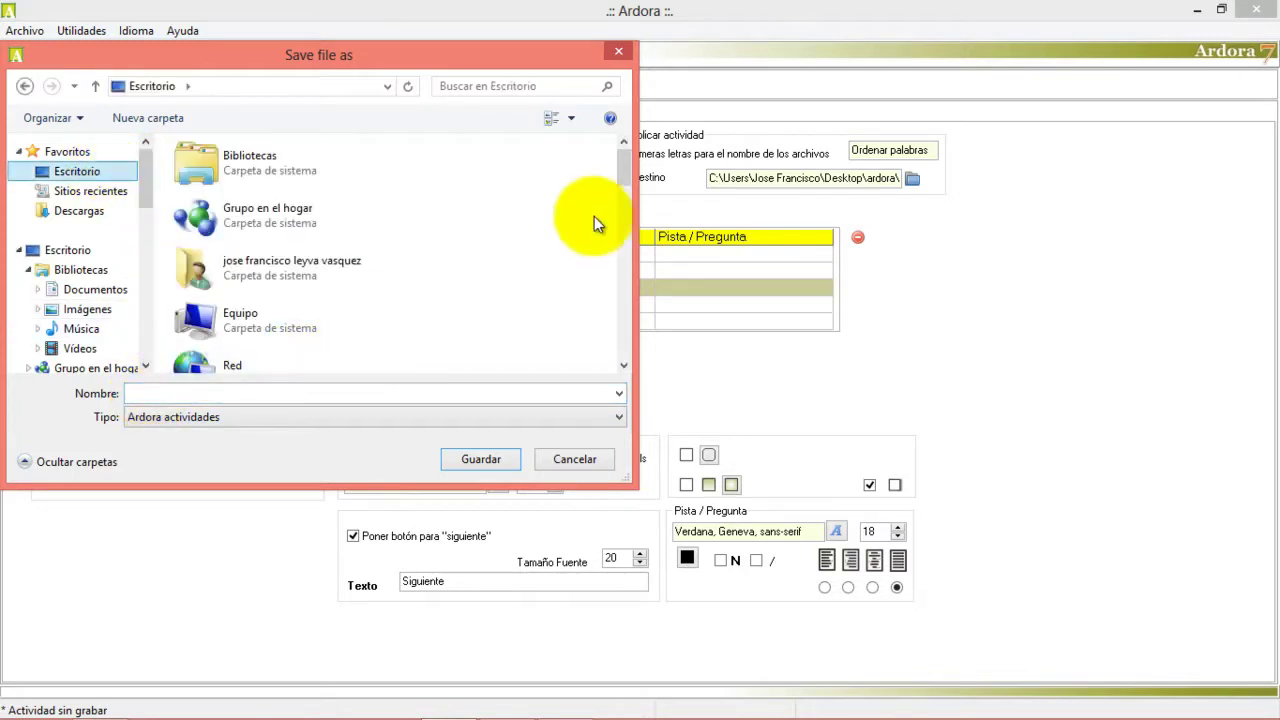
pyautogui.scroll(-2, 622, 186)
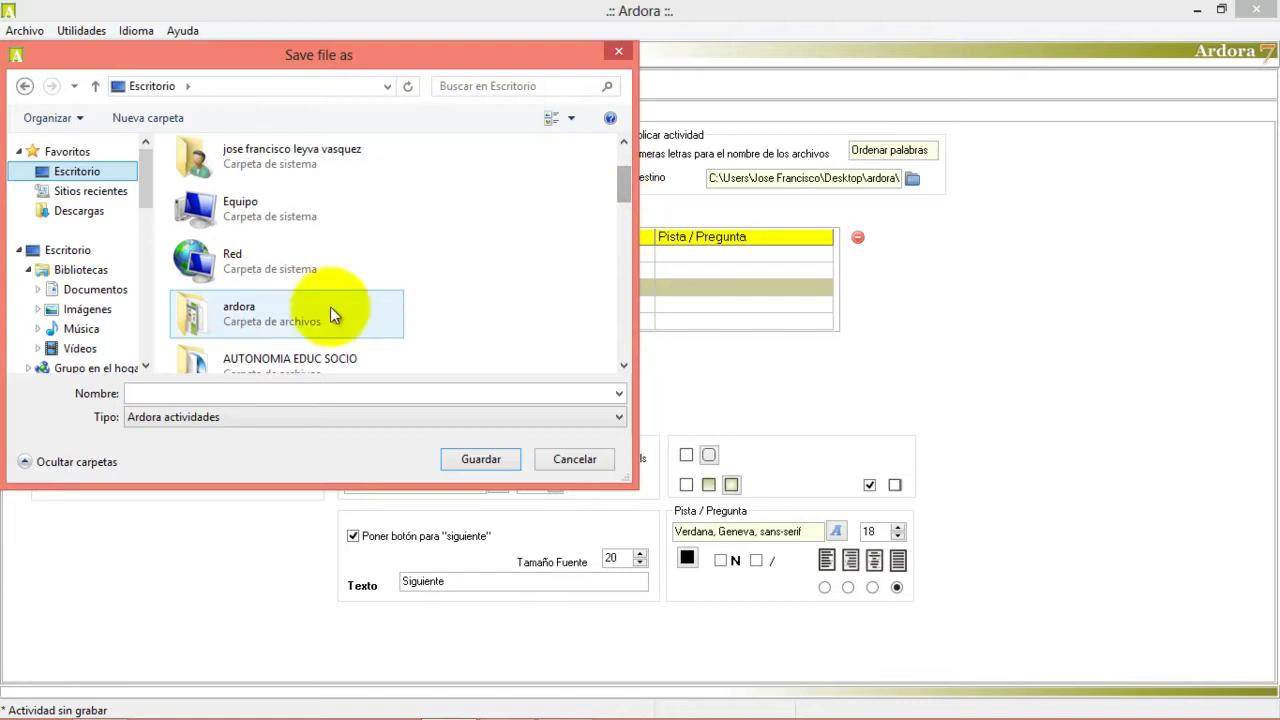
pyautogui.doubleClick(260, 315)
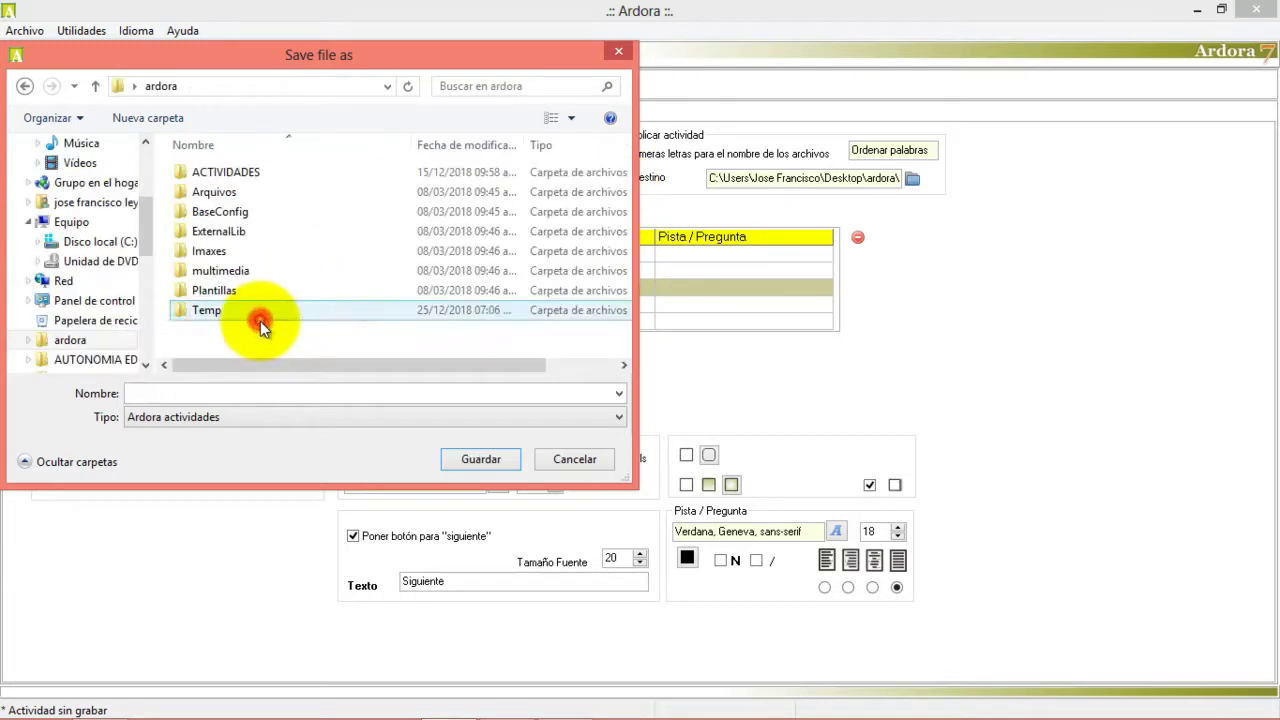
pyautogui.doubleClick(249, 172)
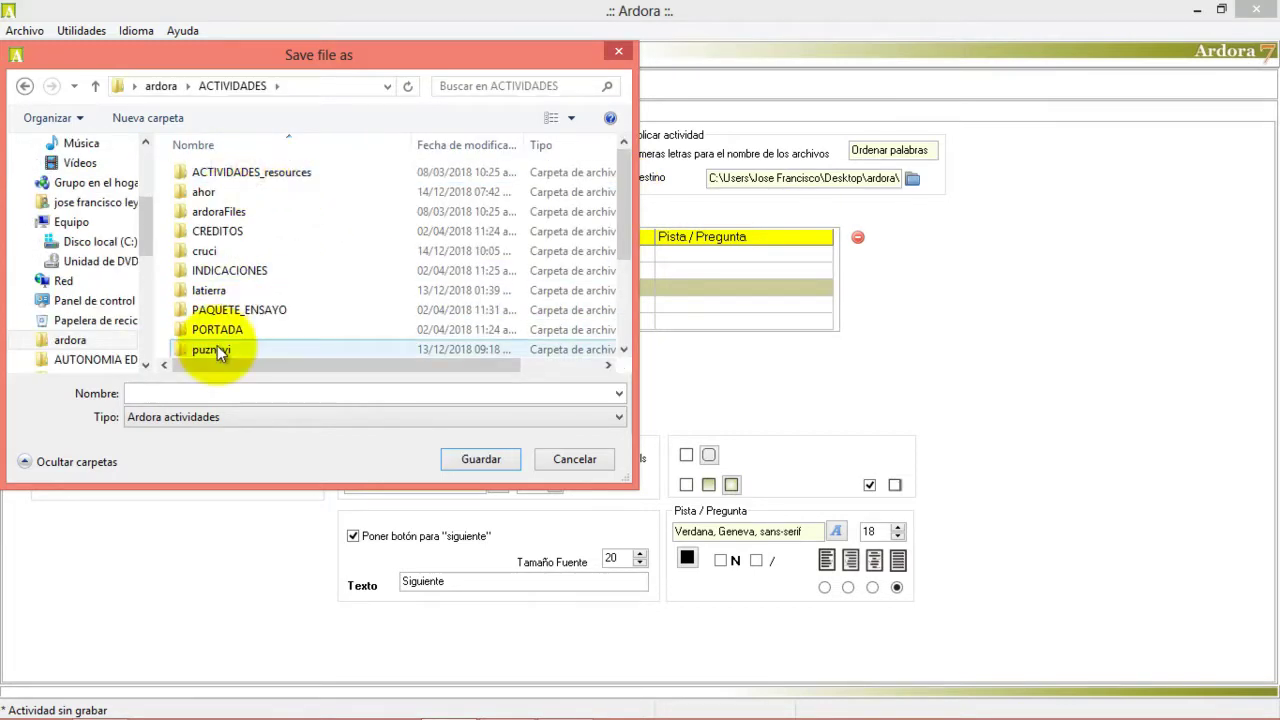
pyautogui.click(164, 396)
pyautogui.write('Orde')
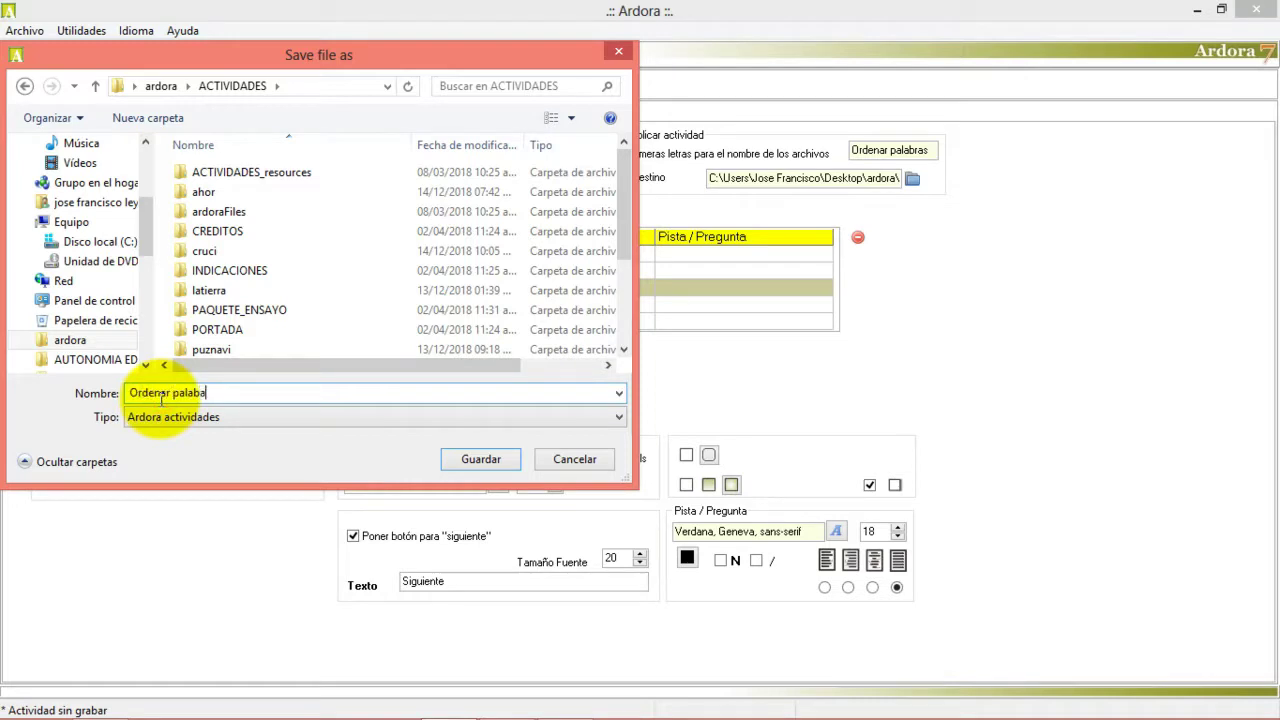
pyautogui.write('nar palabras')
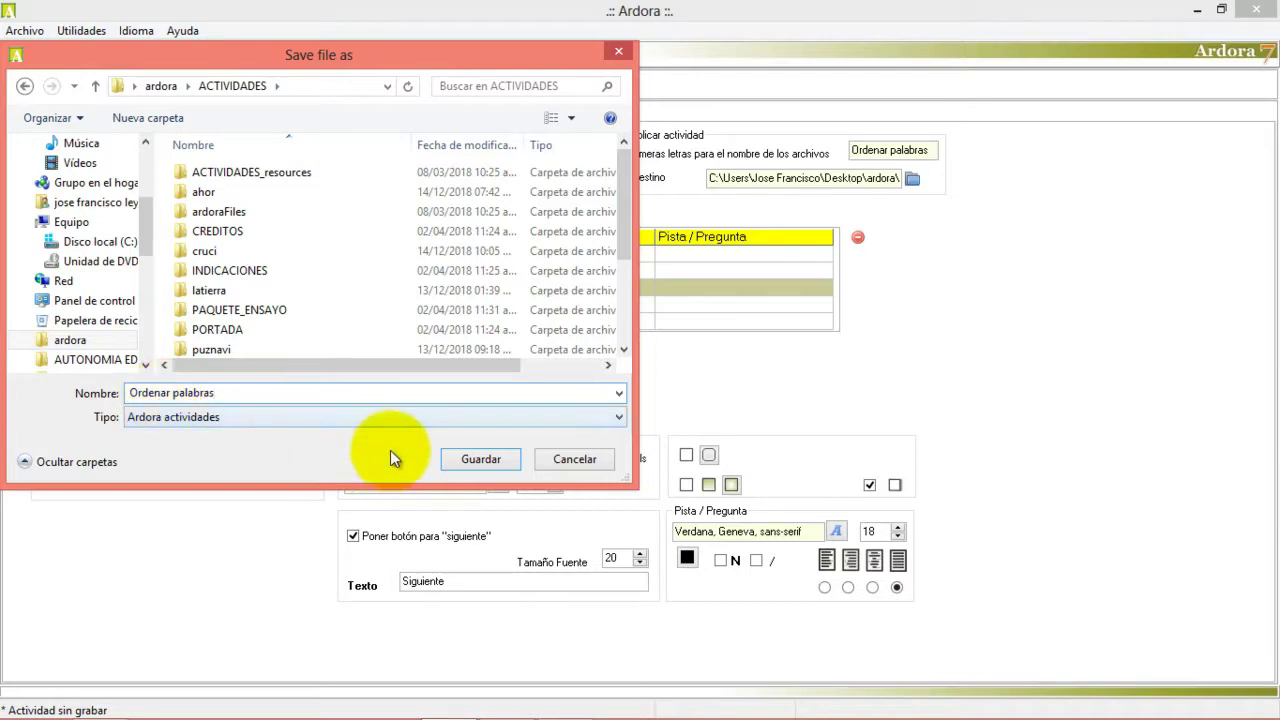
pyautogui.click(479, 462)
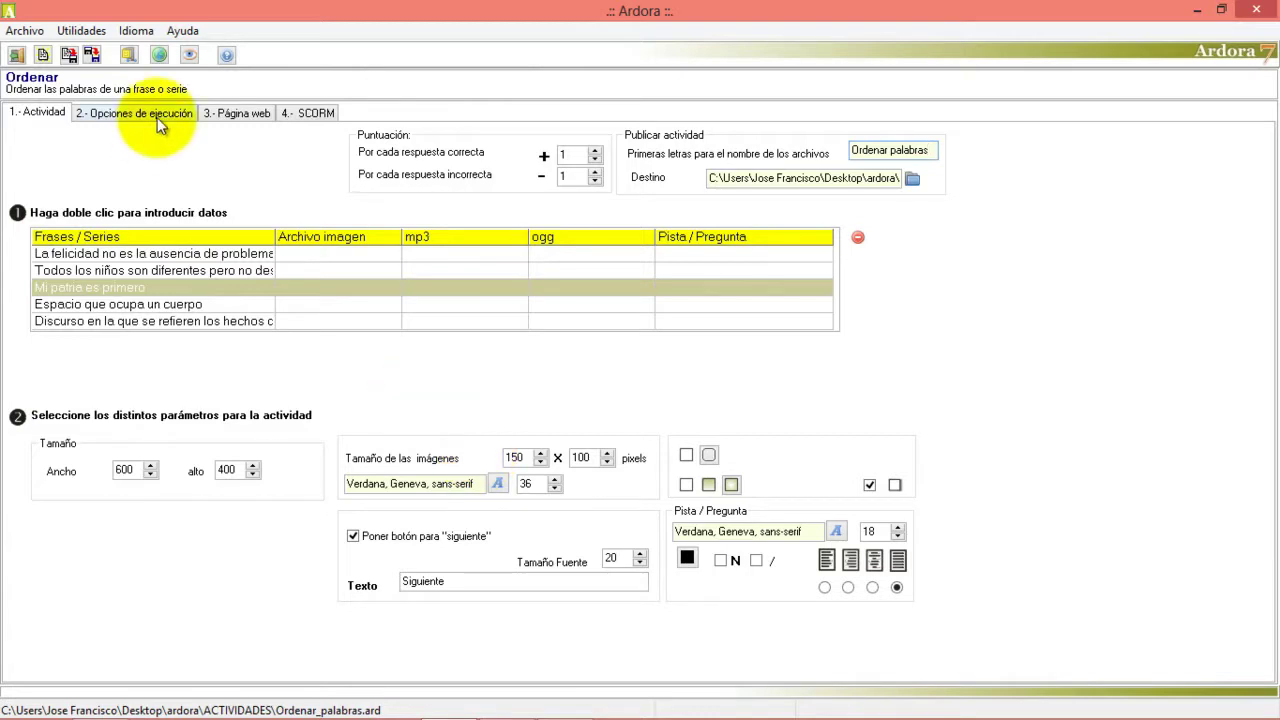
# Publish the word-ordering activity to the chosen destination folder
pyautogui.click(25, 30)
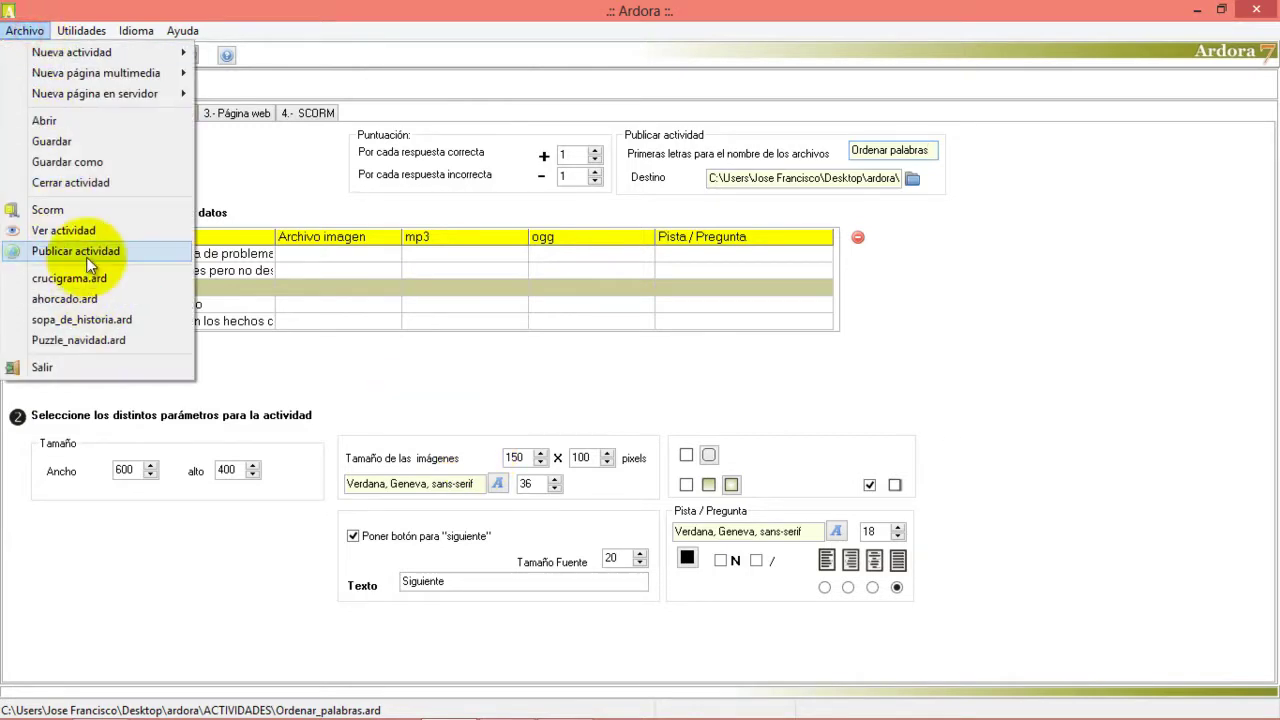
pyautogui.click(246, 156)
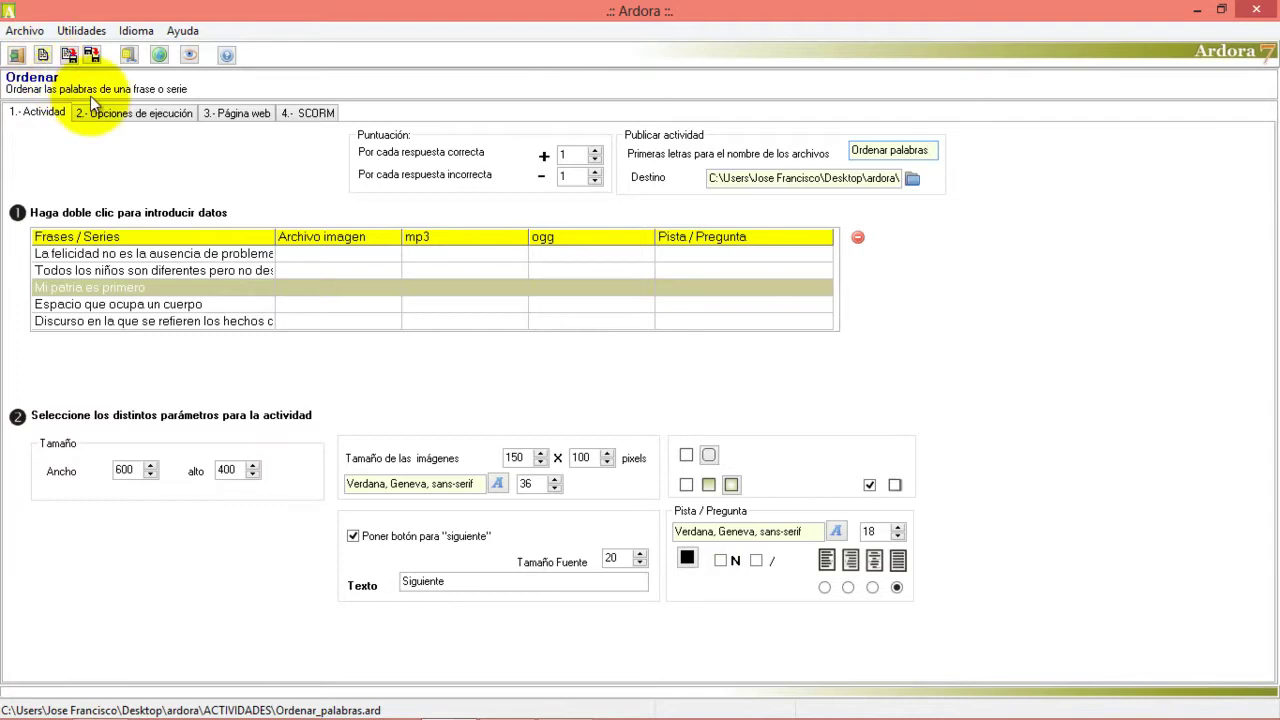
pyautogui.click(26, 30)
pyautogui.click(50, 250)
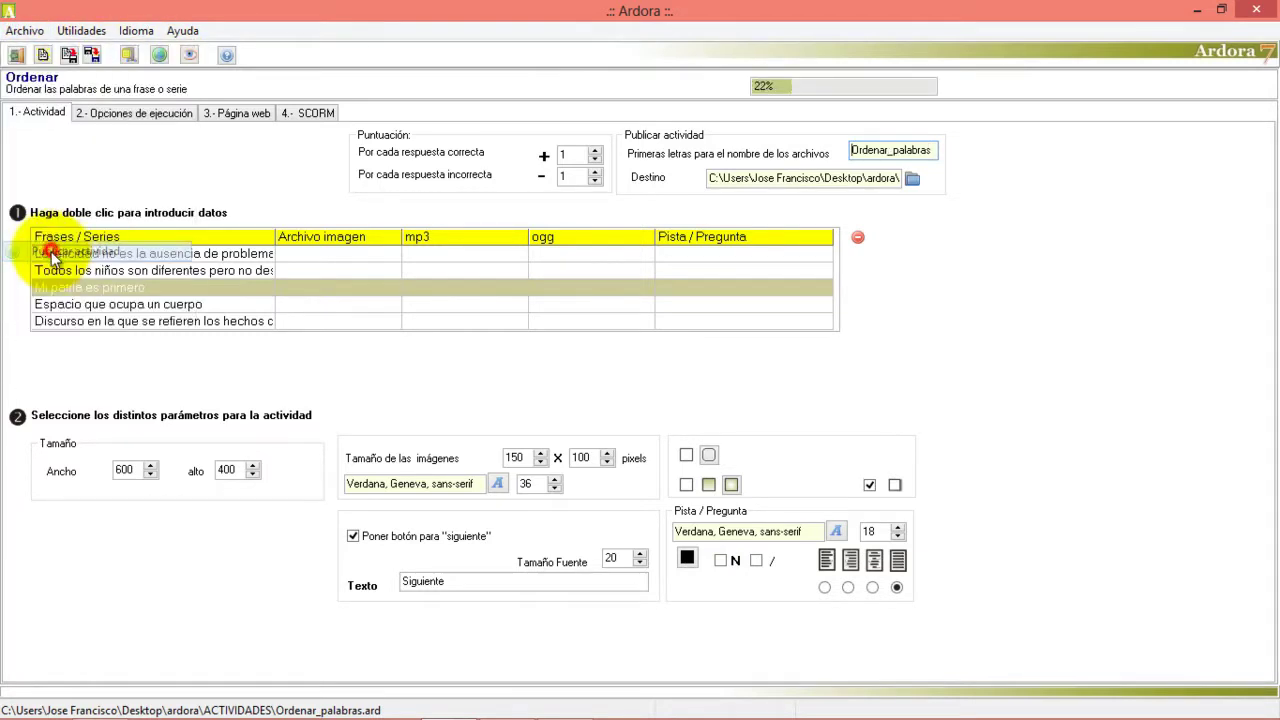